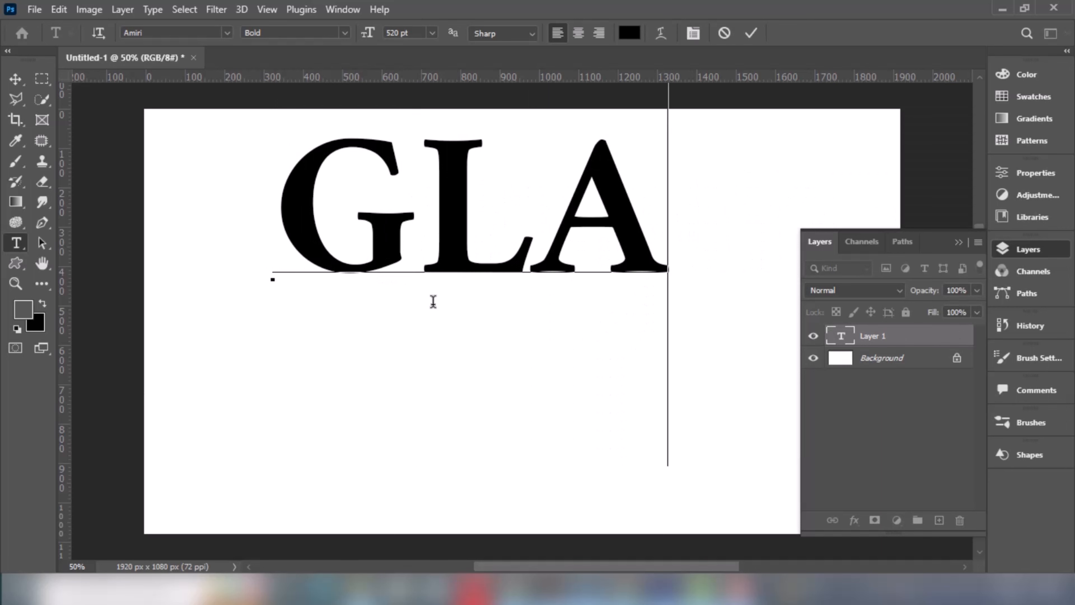
- Finish the GLASS text and move it down to the middle of the canvas
click(14, 79)
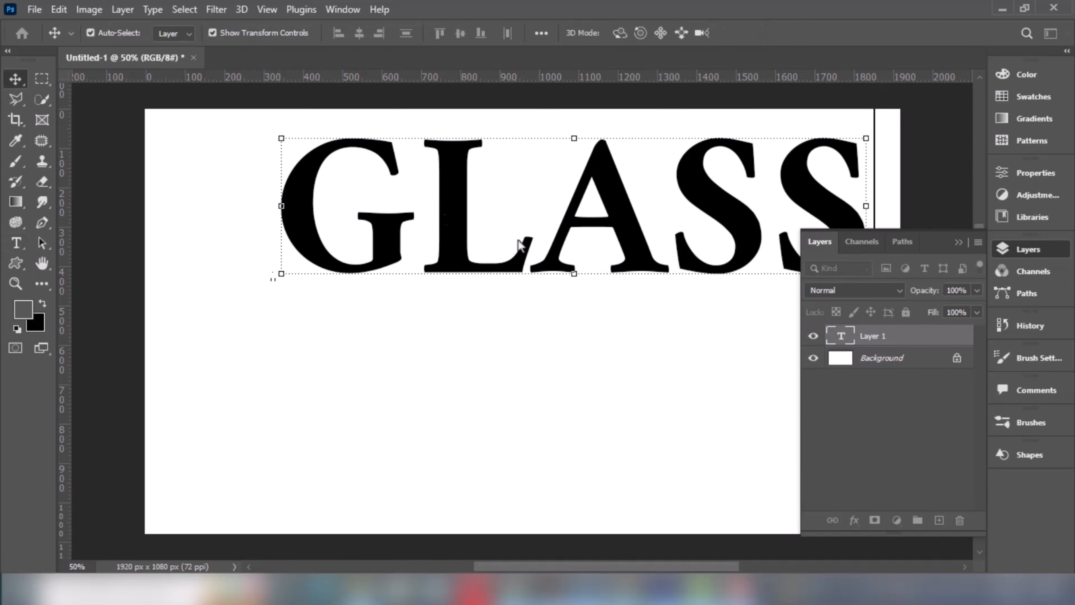
drag(457, 229, 410, 311)
- Add a solid color fill layer in 919bff and place it beneath the GLASS text layer
click(897, 520)
click(921, 178)
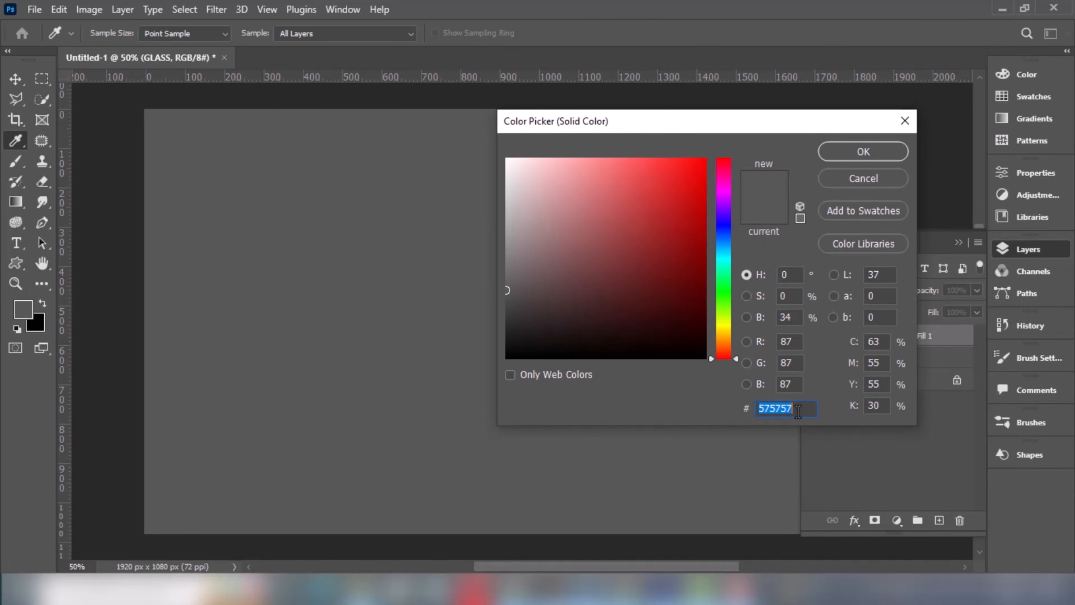
text(919bf)
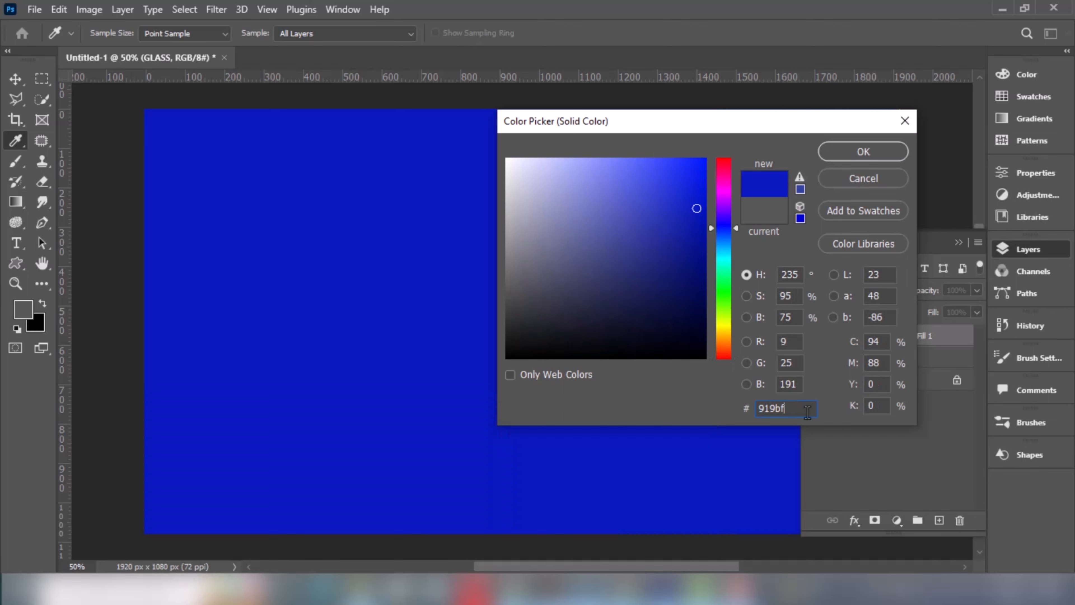
text(f)
click(863, 152)
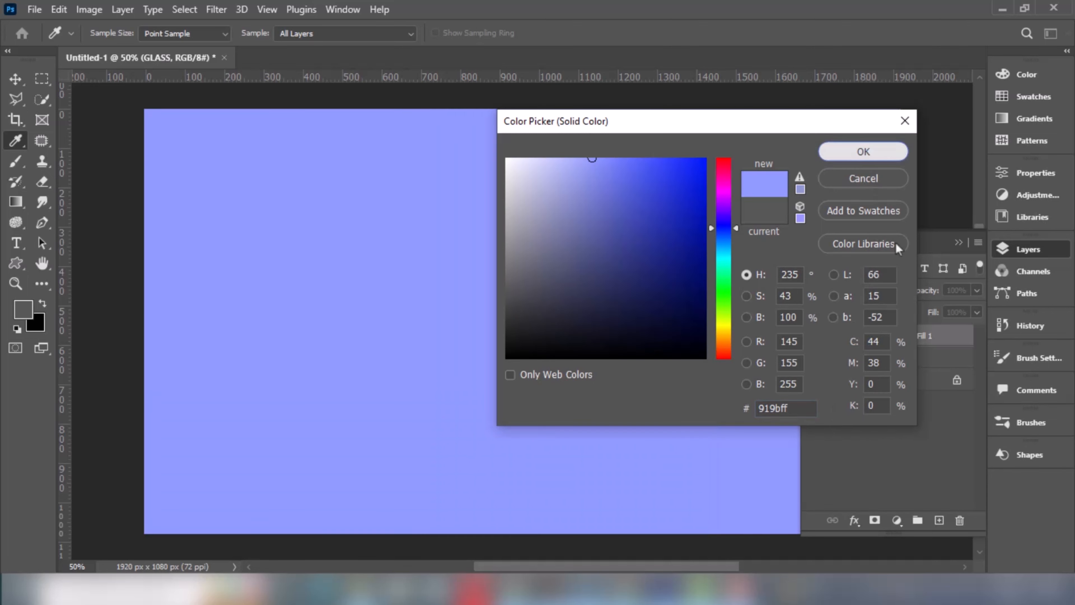
drag(920, 336, 915, 373)
- Set the GLASS layer's fill opacity to 0% and add a Bevel & Emboss effect in the Pillow Emboss style
double_click(923, 335)
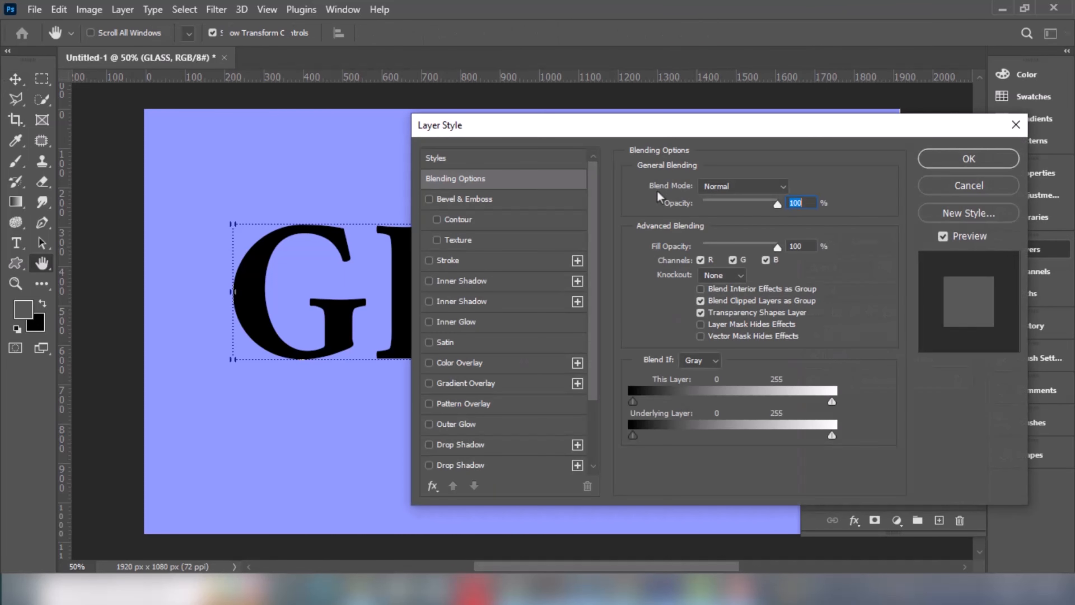
drag(778, 250, 673, 257)
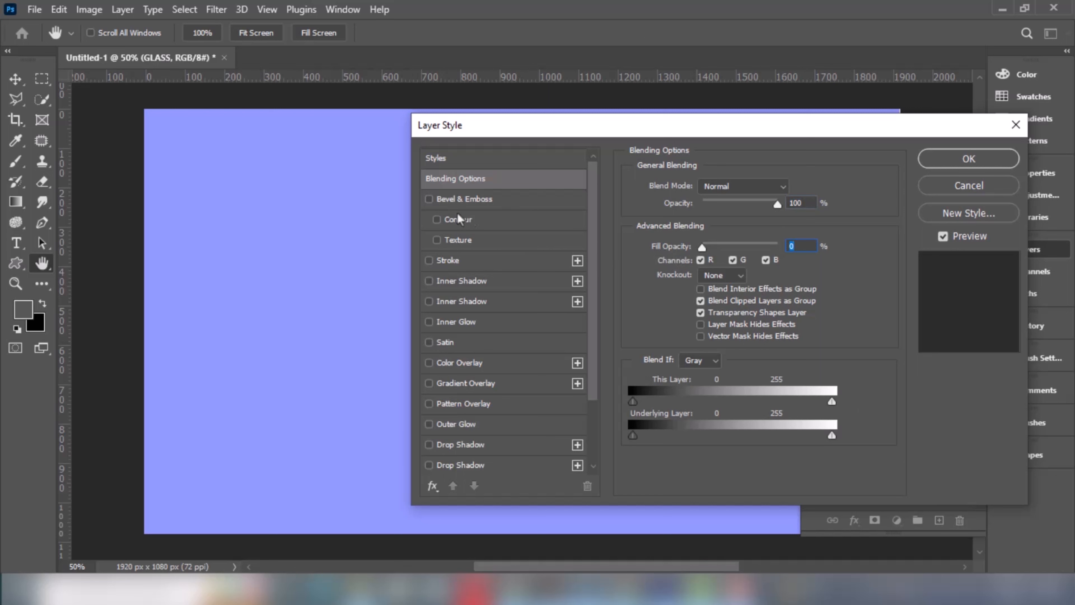
click(457, 202)
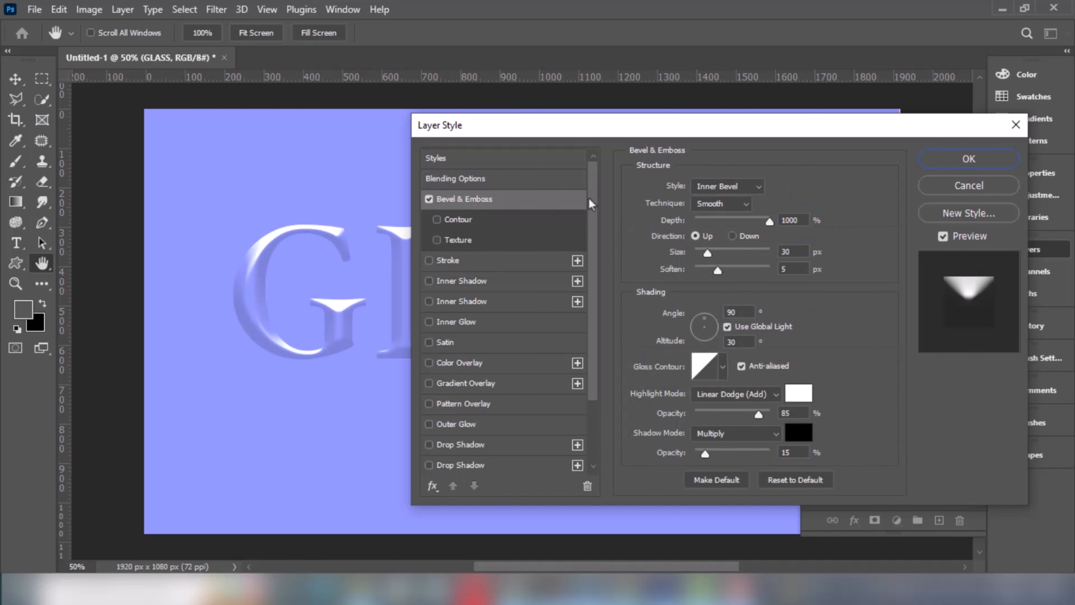
click(716, 187)
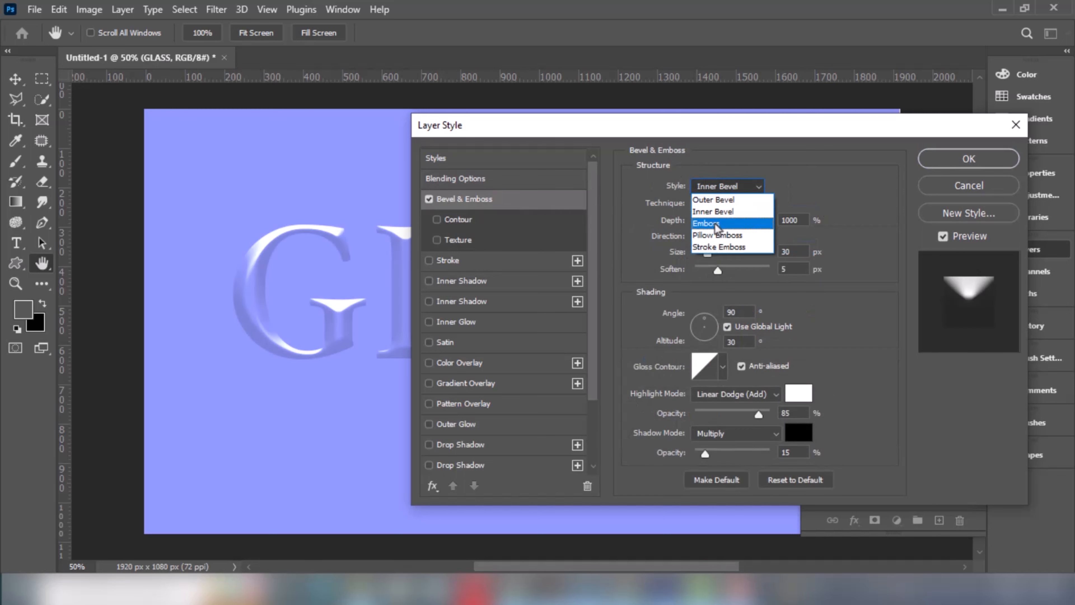
click(724, 235)
- Set the bevel's depth to 180%, size to 25 px and soften to 0 px
drag(800, 221, 739, 229)
text(180)
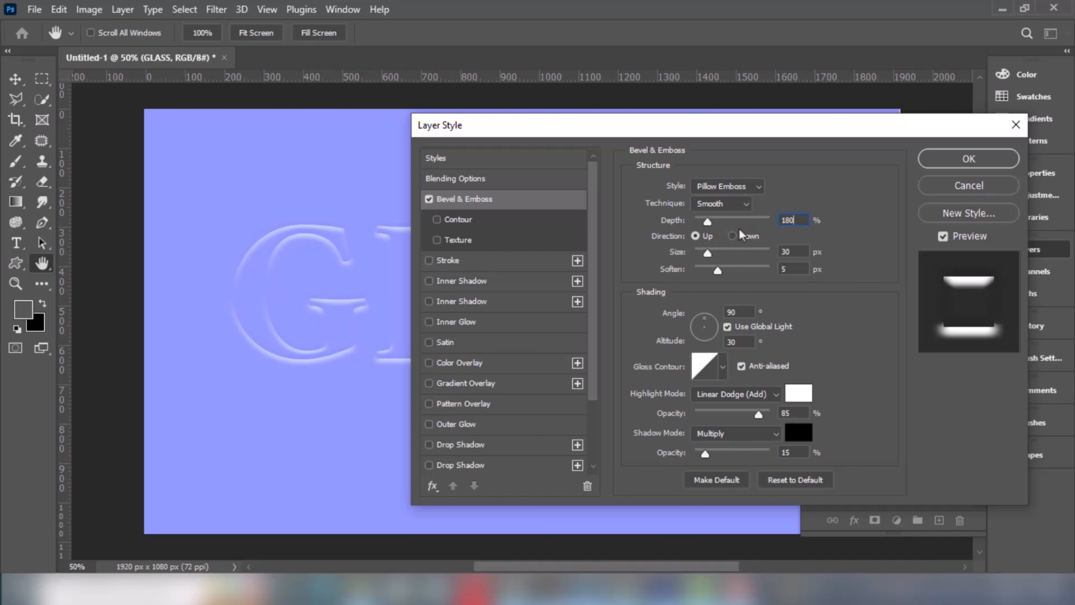
drag(795, 251, 756, 252)
text(25)
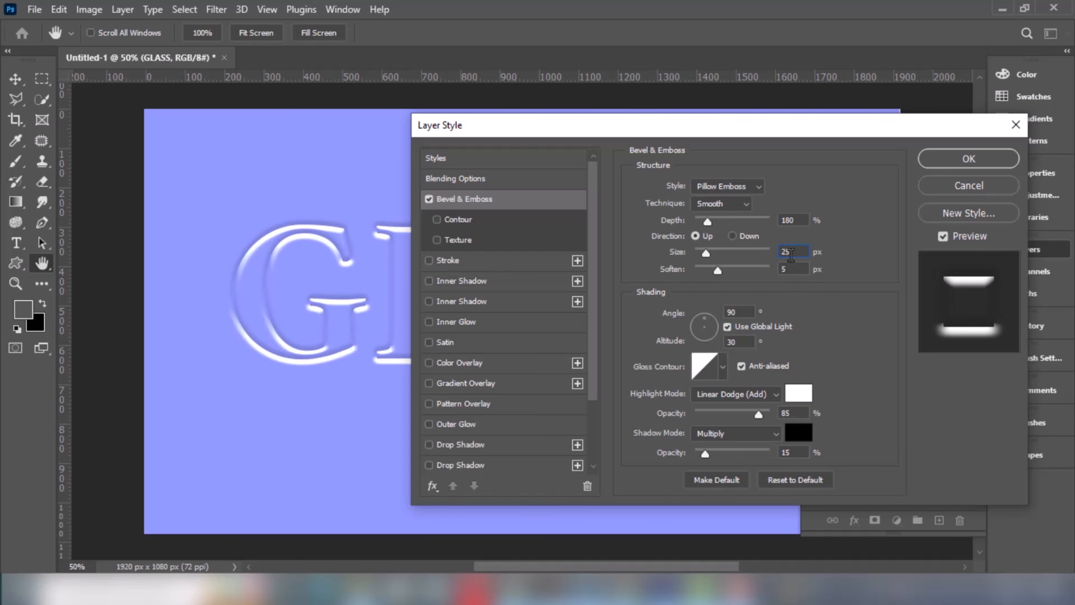
click(789, 269)
text(0)
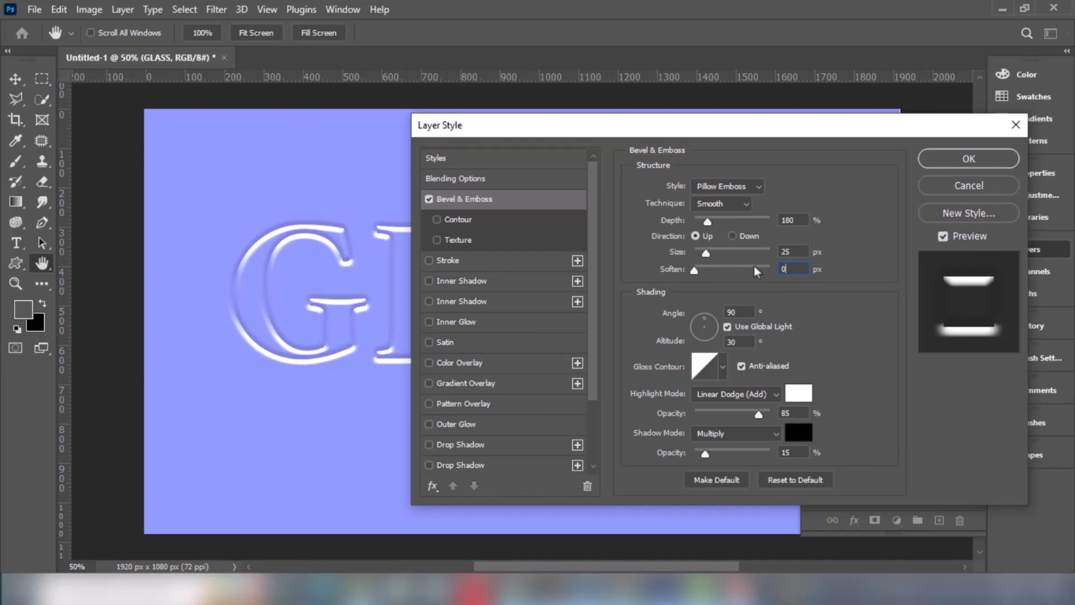
- Give the bevel a multi-peaked gloss contour, with highlight opacity at 80% and shadow opacity at 10%
click(723, 367)
click(792, 426)
click(737, 394)
click(737, 395)
click(758, 413)
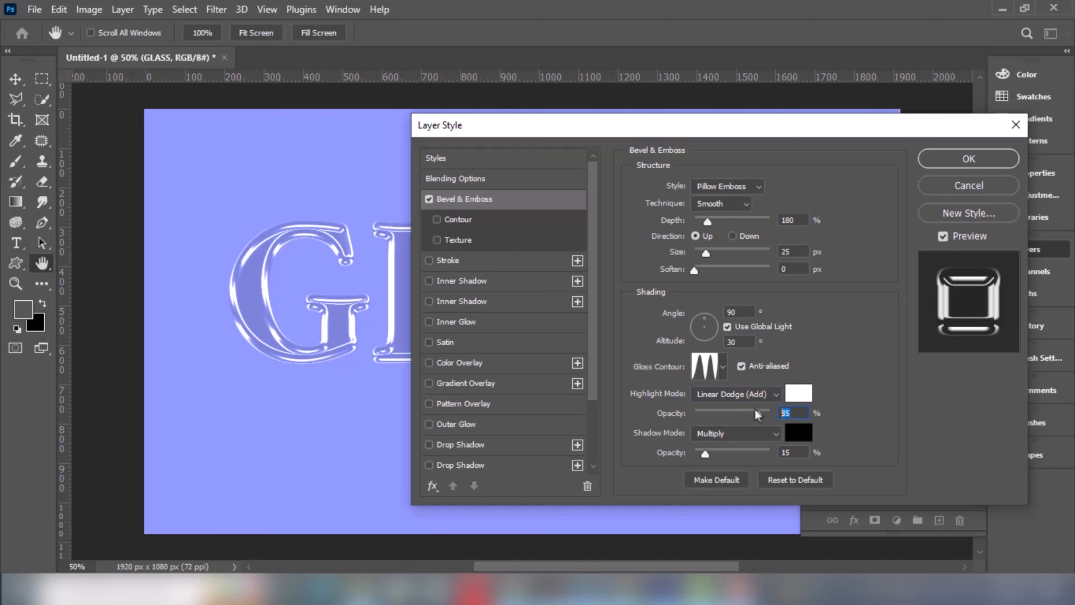
text(80)
click(804, 453)
text(10)
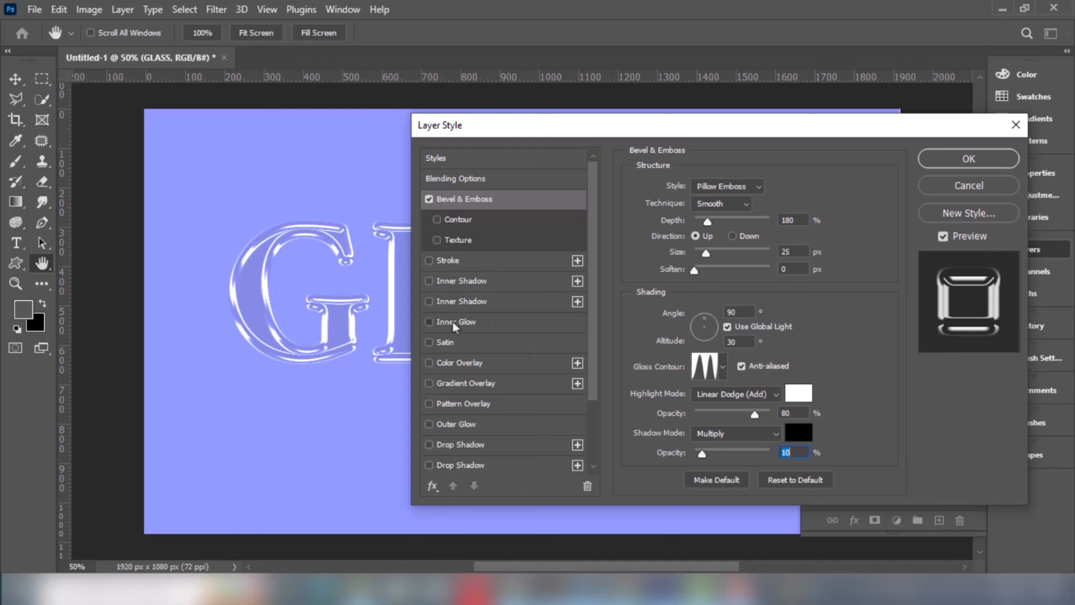
- Add a white Inner Glow to the text with Screen blend mode, 15% opacity and 0% noise
click(455, 323)
click(705, 190)
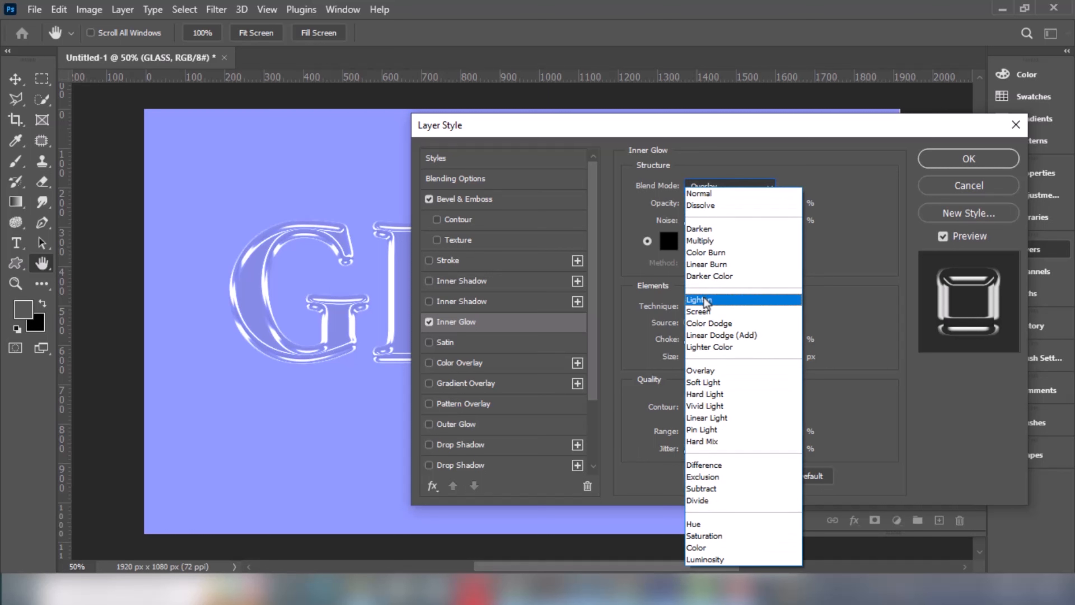
click(707, 313)
key(Tab)
text(15)
click(785, 217)
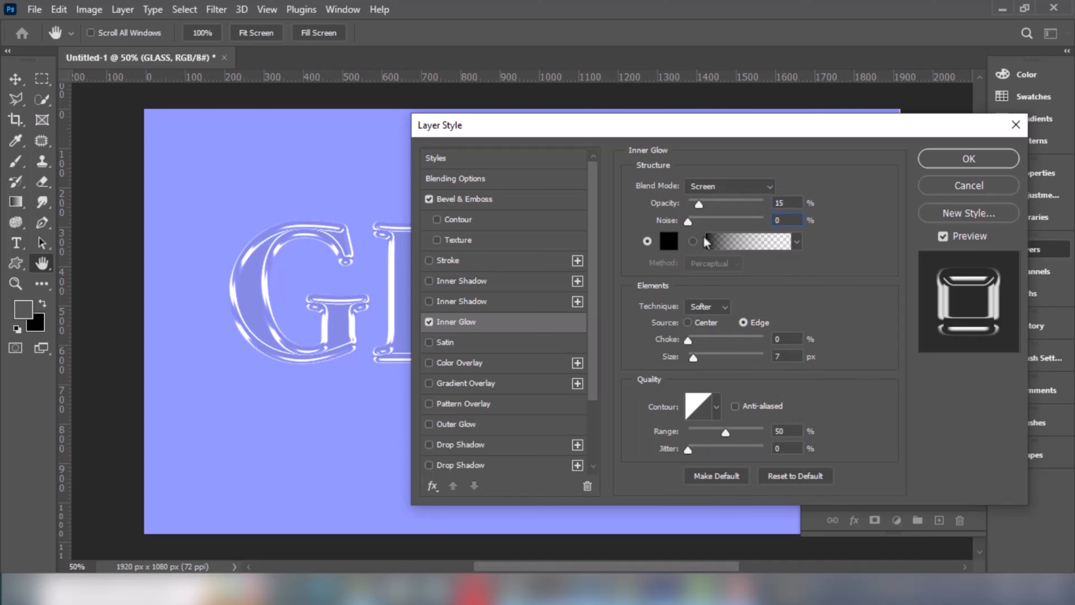
click(674, 247)
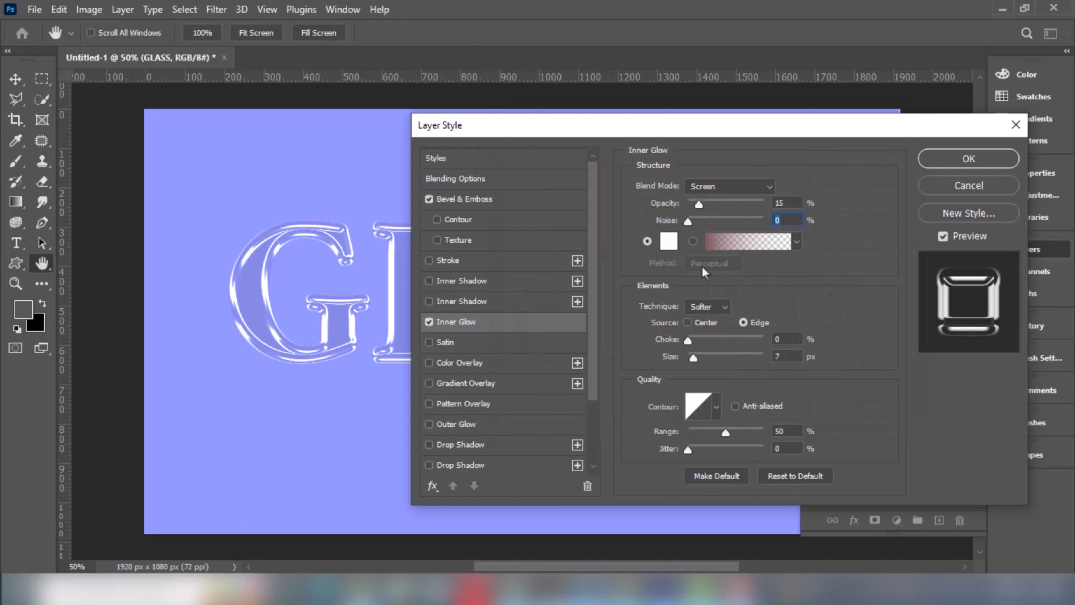
- Set the inner glow to the Softer technique, 0% choke, 7 px size, a V-shaped contour, 50% range and 0% jitter
click(715, 312)
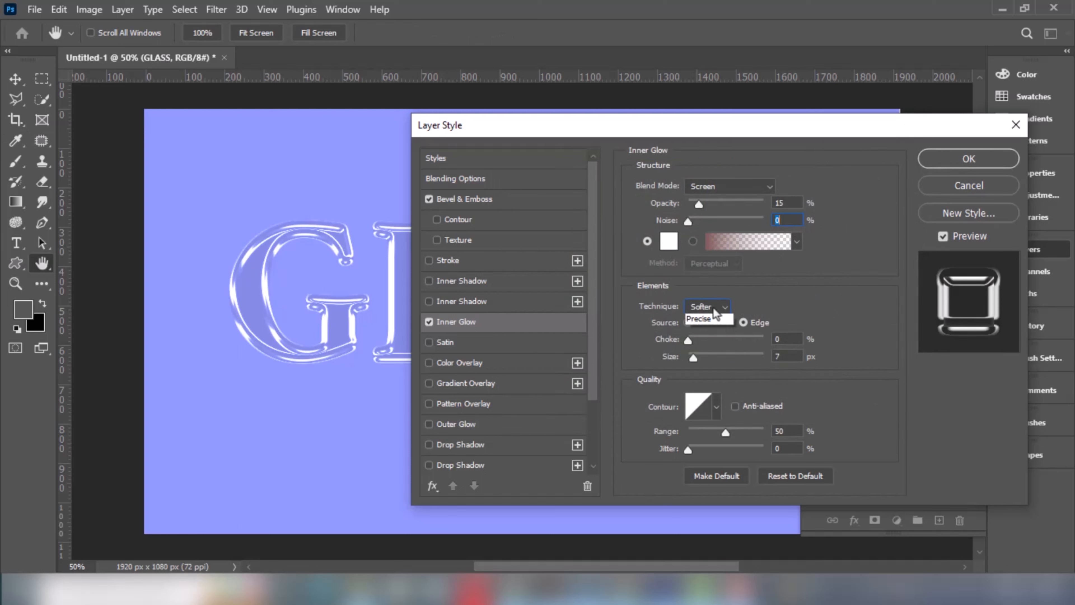
click(724, 337)
click(778, 340)
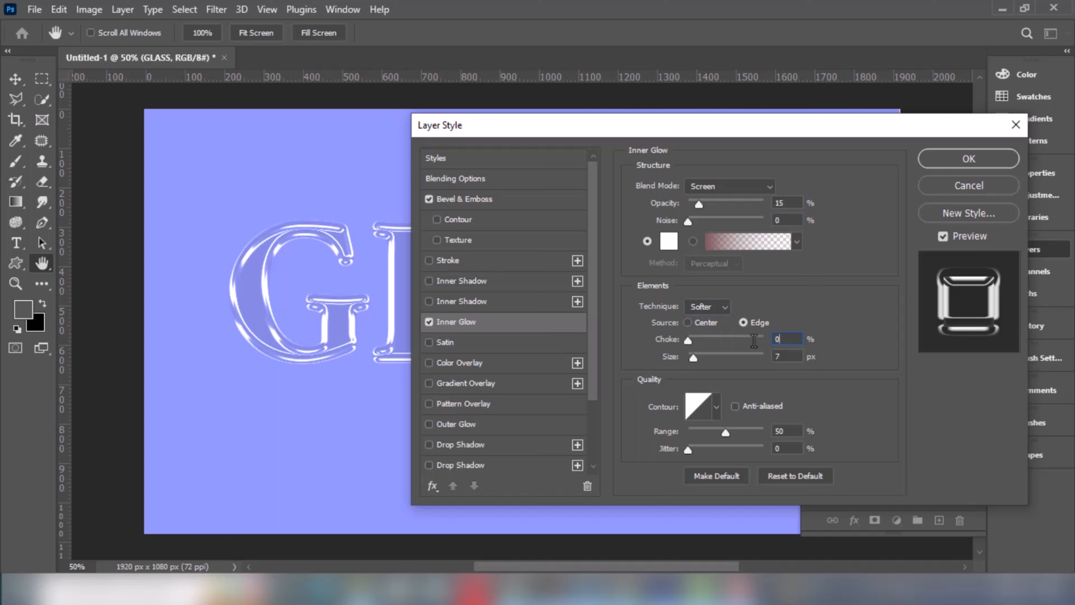
key(Tab)
text(7)
click(716, 407)
double_click(782, 439)
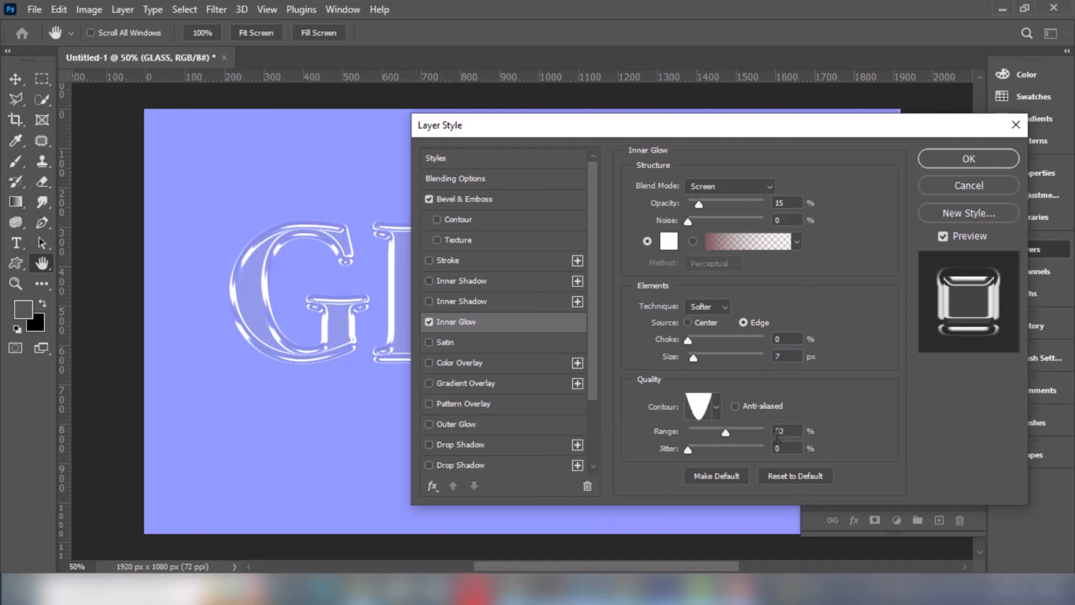
drag(787, 430, 757, 431)
text(50)
click(788, 448)
- Add a Multiply Drop Shadow with 20% opacity, 15 px distance, 0% spread and 45 px size
click(461, 444)
click(745, 191)
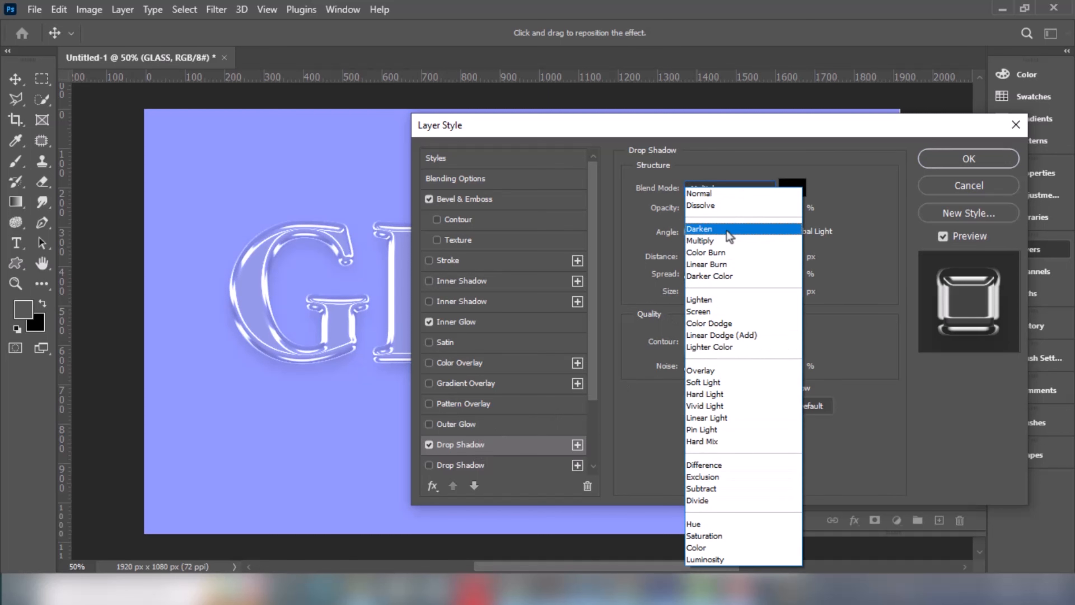
click(725, 239)
drag(791, 205, 765, 205)
text(20)
drag(790, 256, 762, 255)
text(15)
drag(789, 274, 744, 290)
text(45)
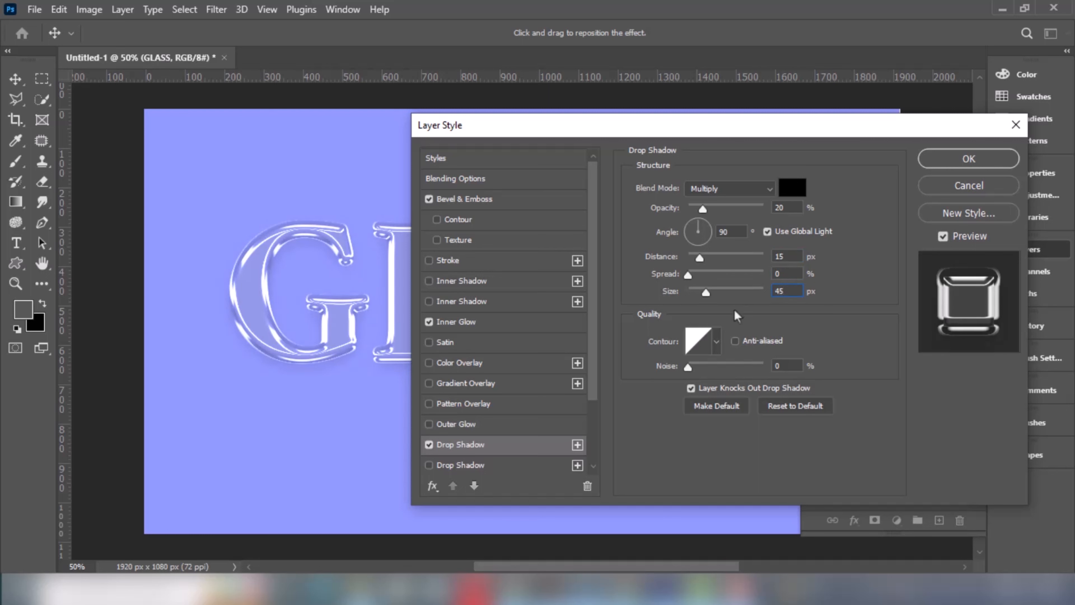
- Give the drop shadow a jagged two-peaked contour and a 120° angle, and apply the layer styles
click(717, 341)
click(703, 426)
drag(736, 231, 708, 232)
text(120)
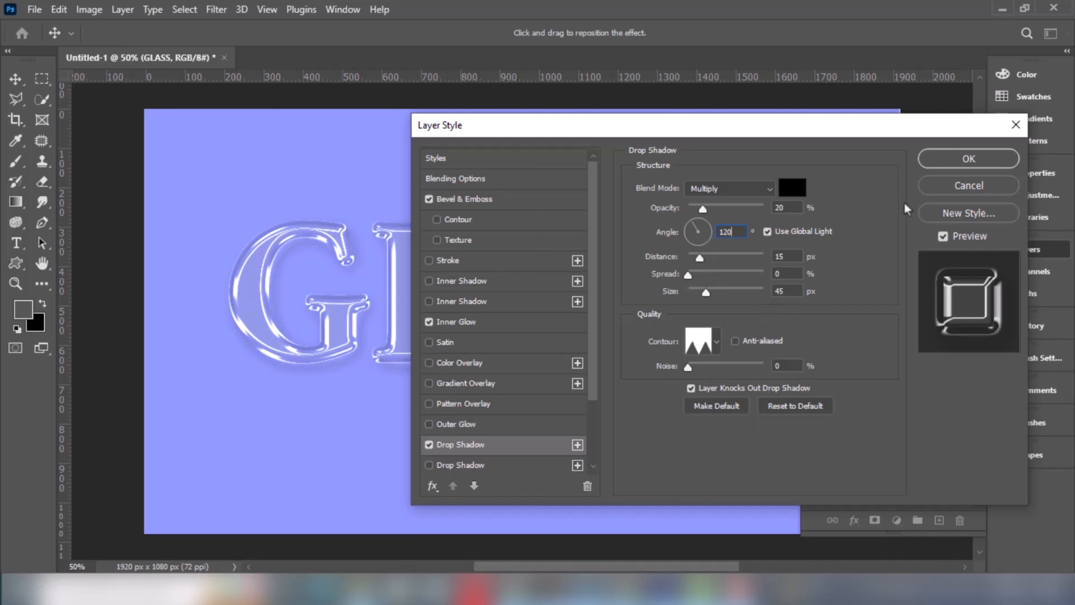
click(949, 165)
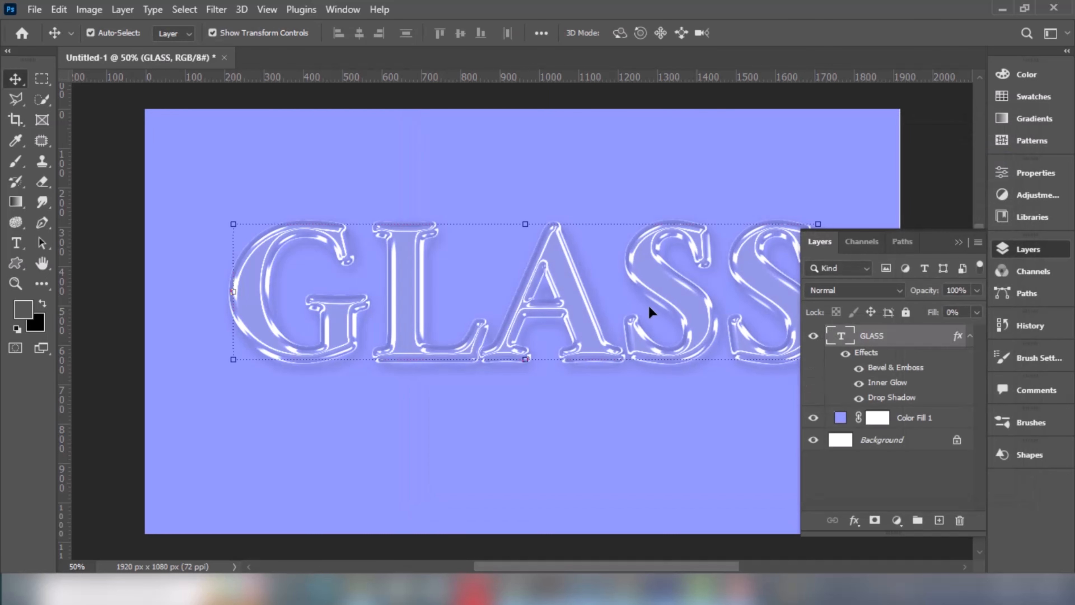
- Add a gradient fill layer above Color Fill 1 using a blue preset, Radial style, 90° angle and Reverse enabled
click(896, 421)
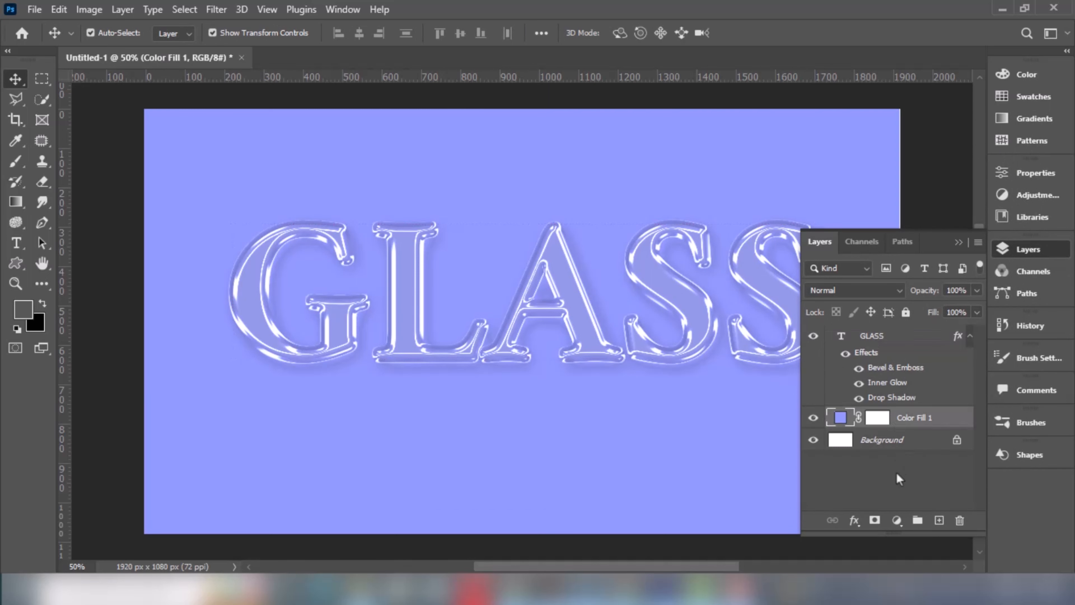
click(899, 521)
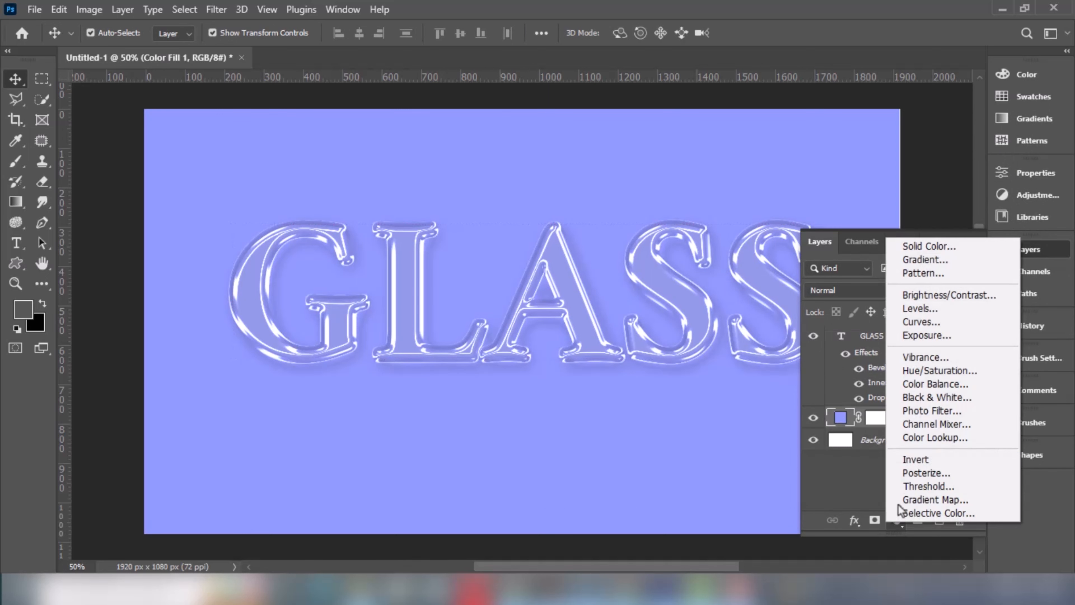
click(907, 260)
click(662, 130)
click(599, 156)
click(589, 185)
click(608, 228)
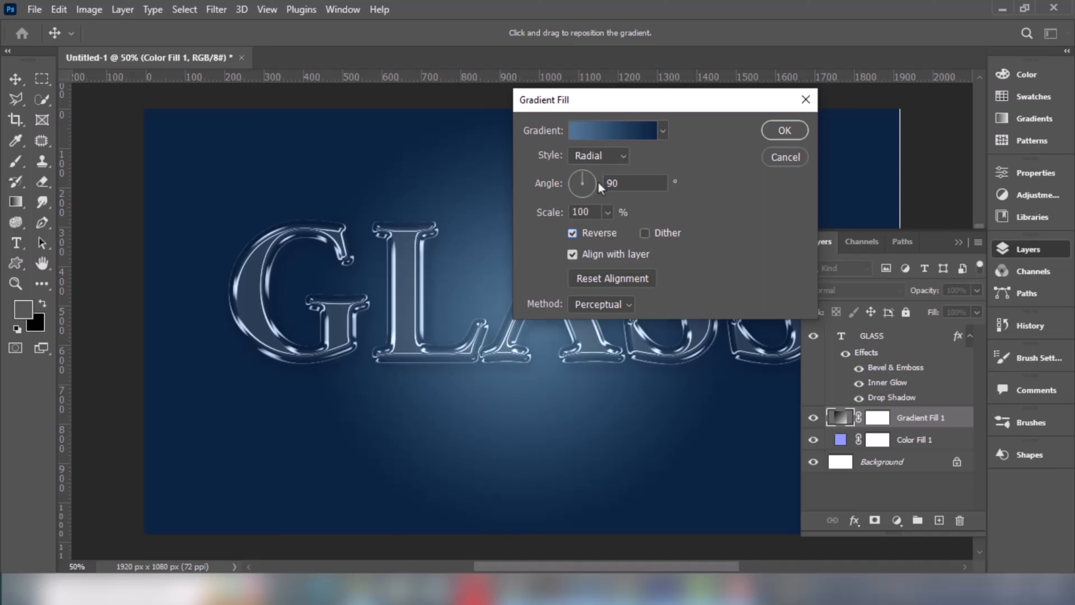